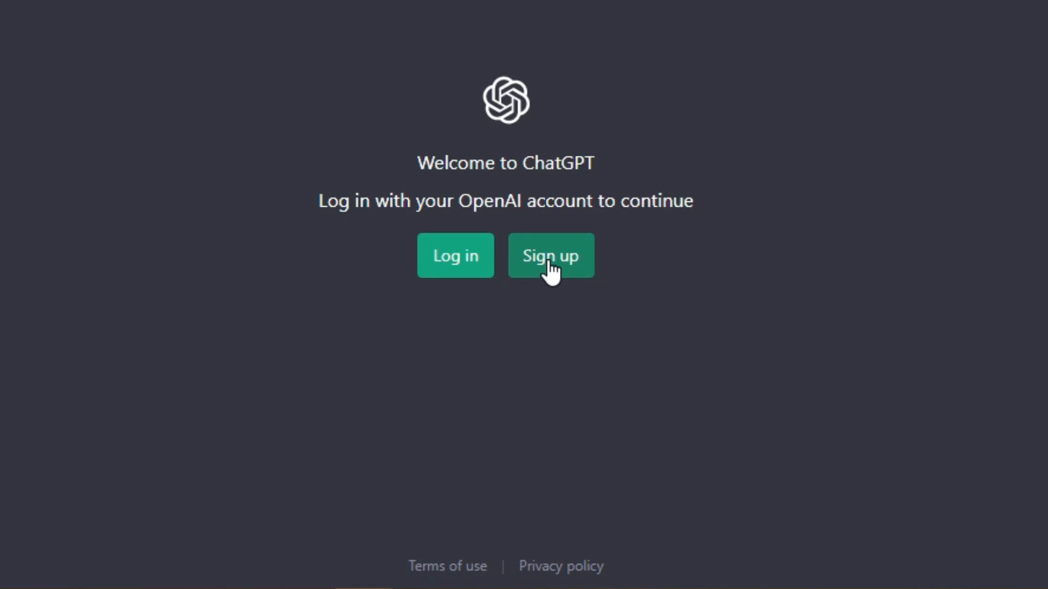
Sign up for a ChatGPT account using the existing Google account.
click(551, 271)
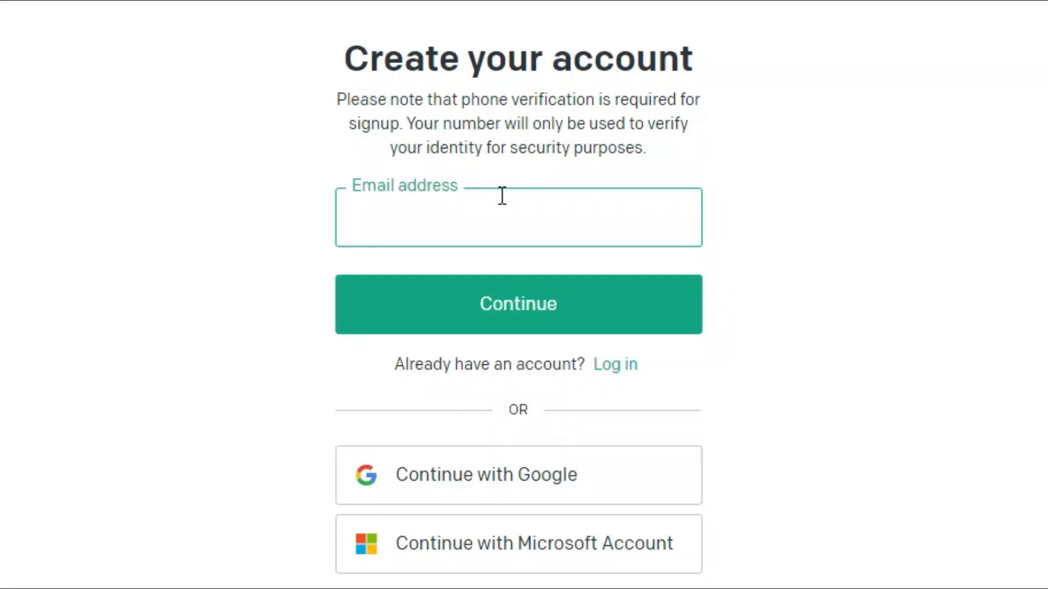
click(444, 206)
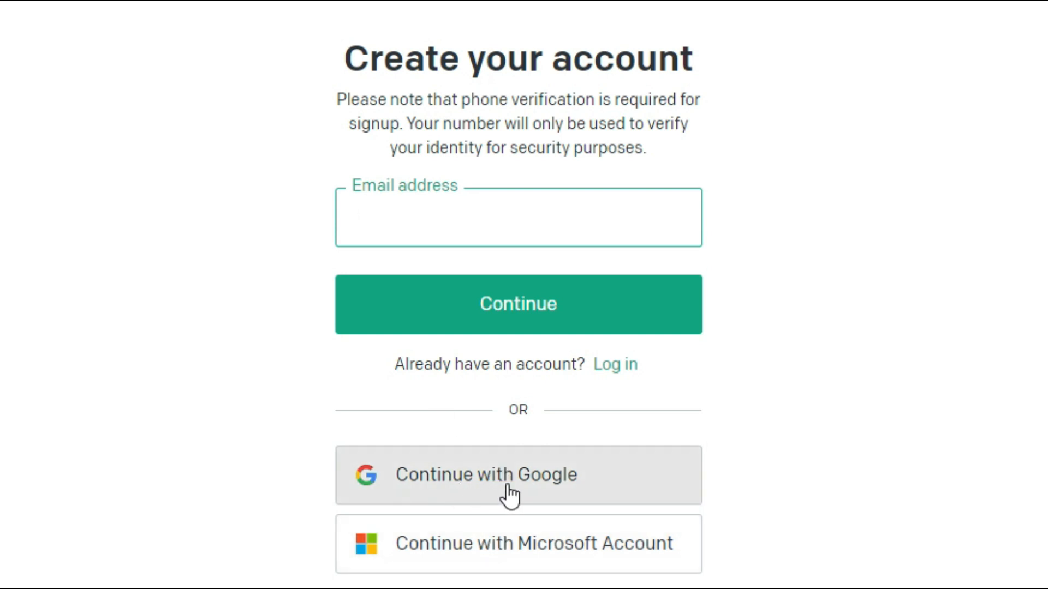
click(510, 495)
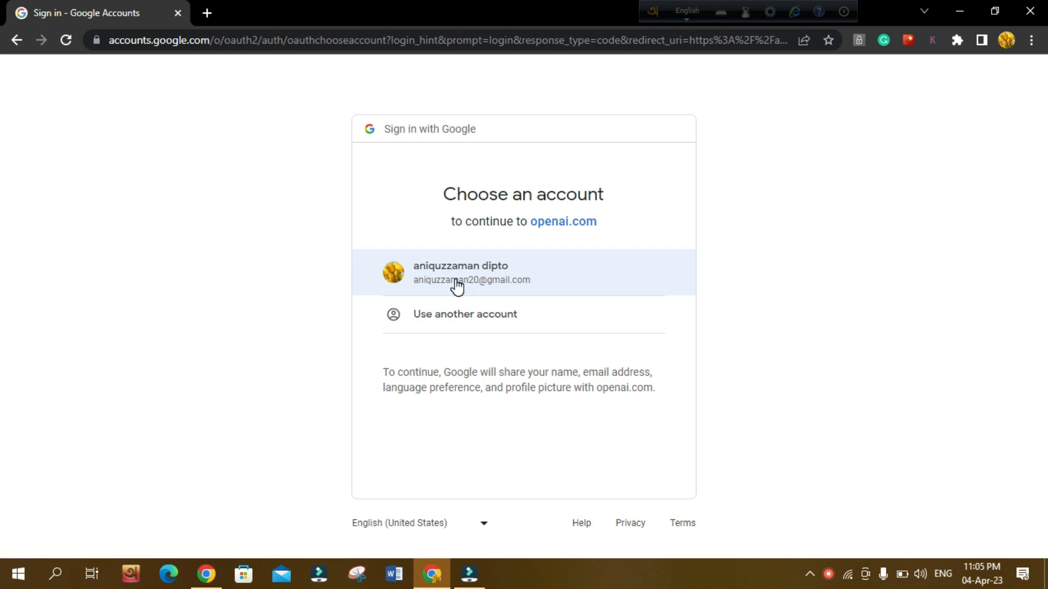
click(458, 285)
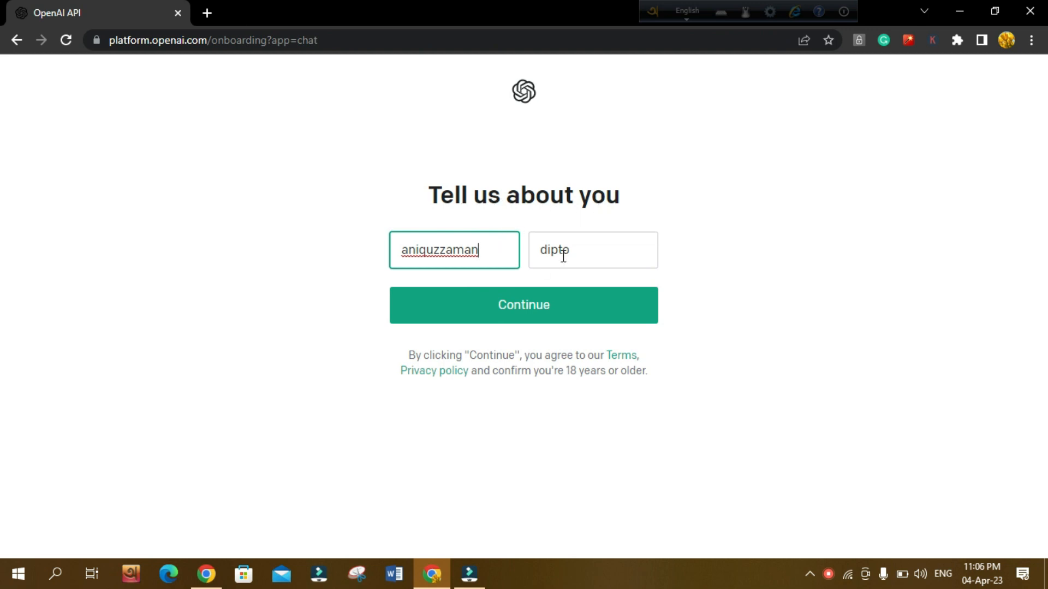
Accept the prefilled first and last name and start entering the phone number for verification.
click(532, 317)
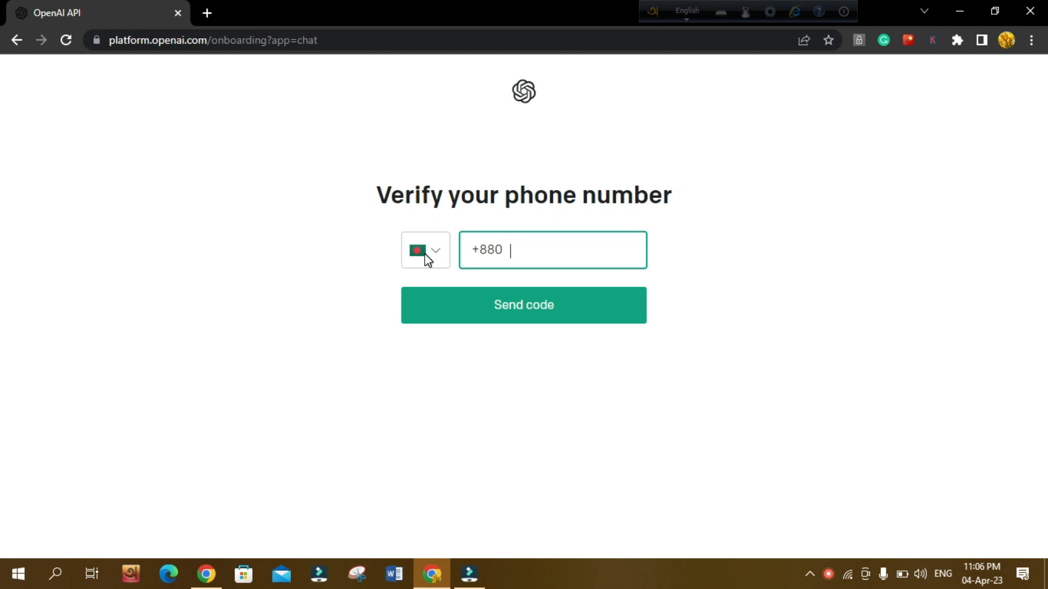
text(1)
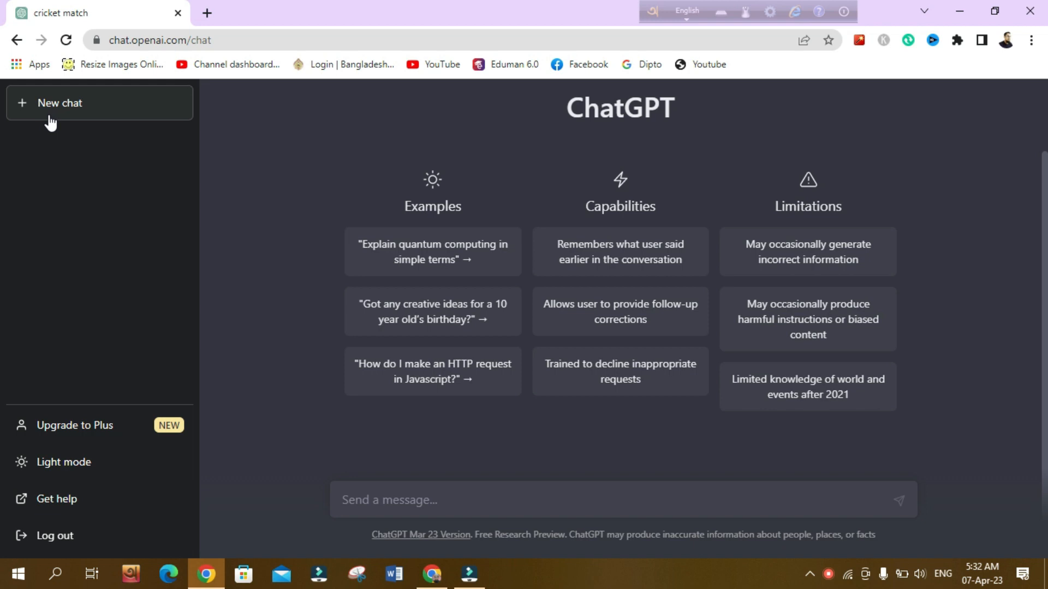
Check the monthly price of the ChatGPT Plus plan, then close the plan comparison.
click(49, 438)
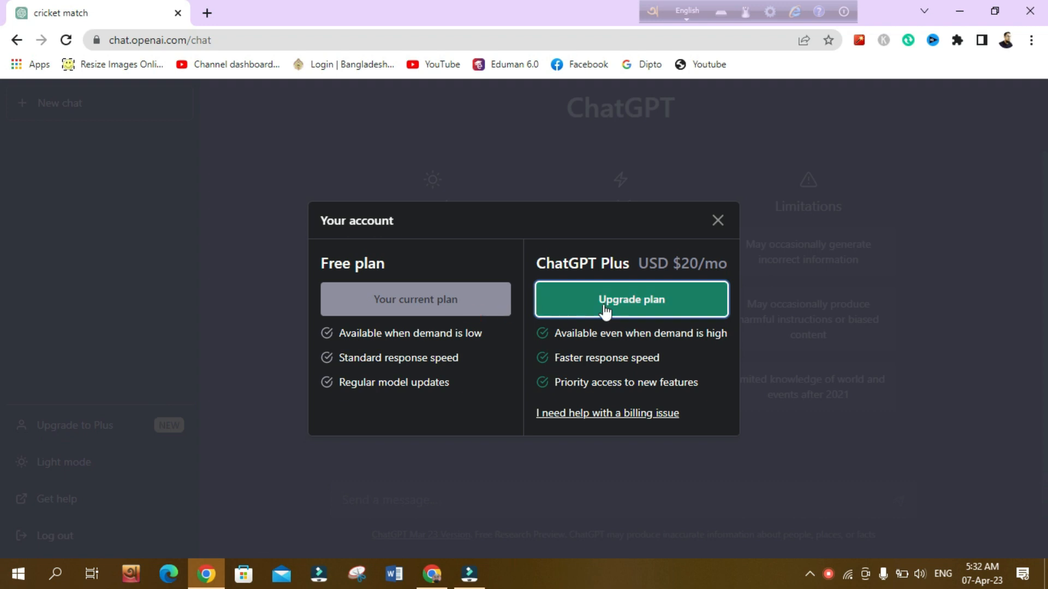
double_click(683, 264)
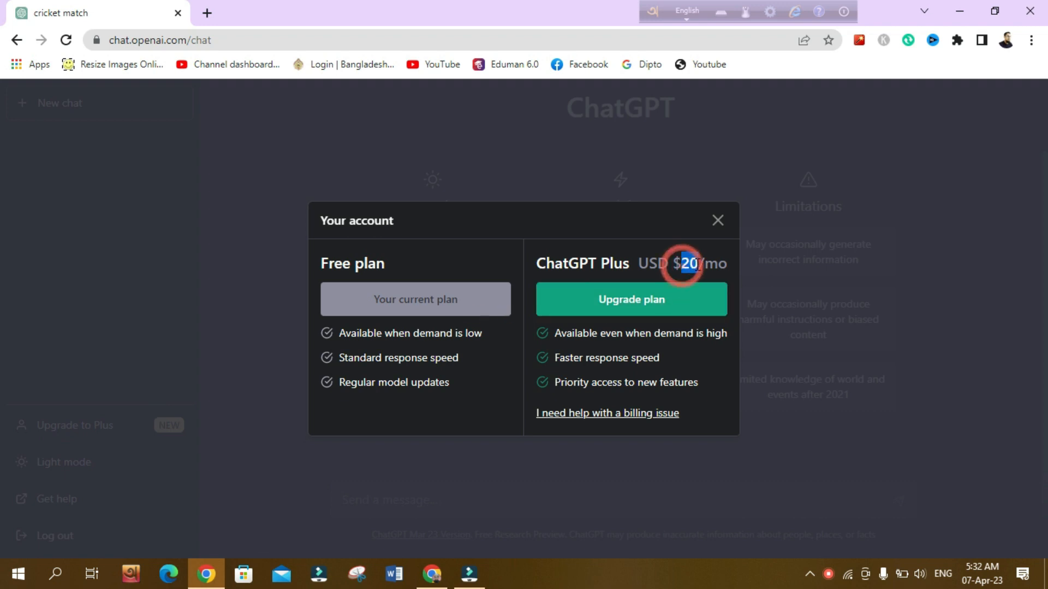
click(717, 221)
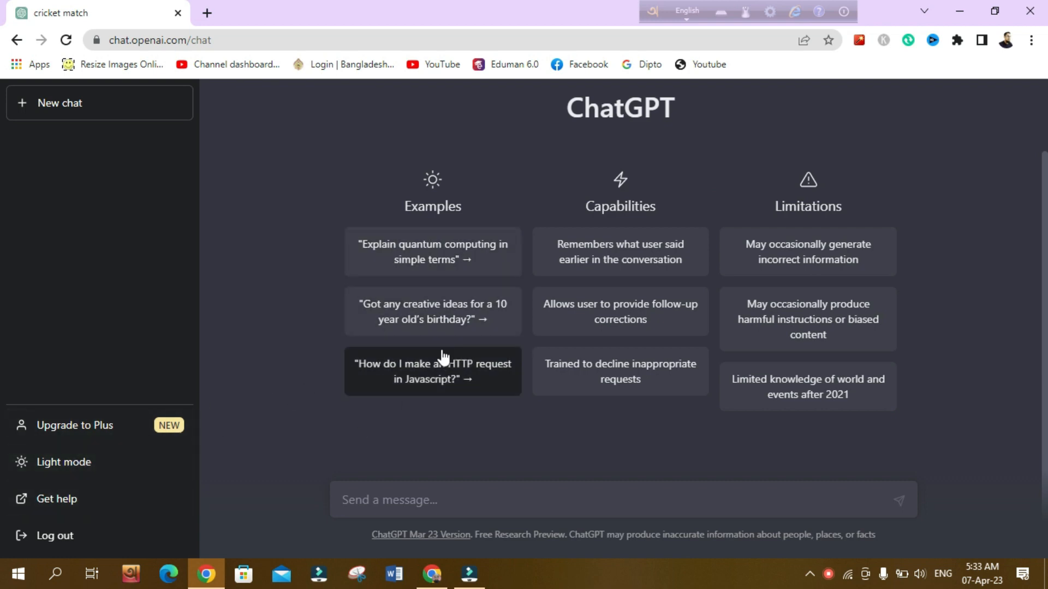
Try the light mode for the chat interface and switch back to dark mode.
click(65, 473)
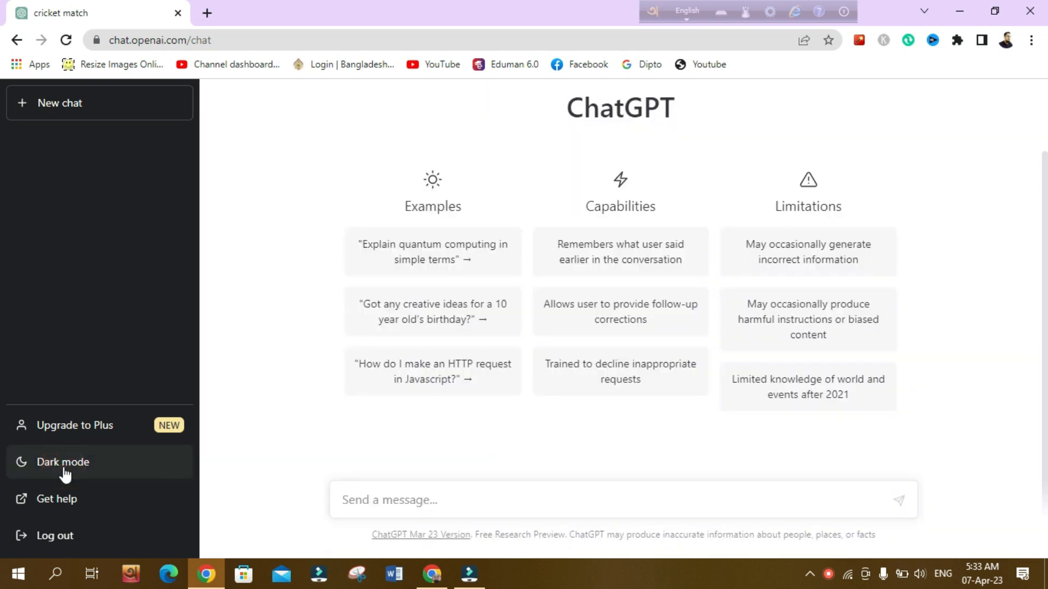
click(65, 474)
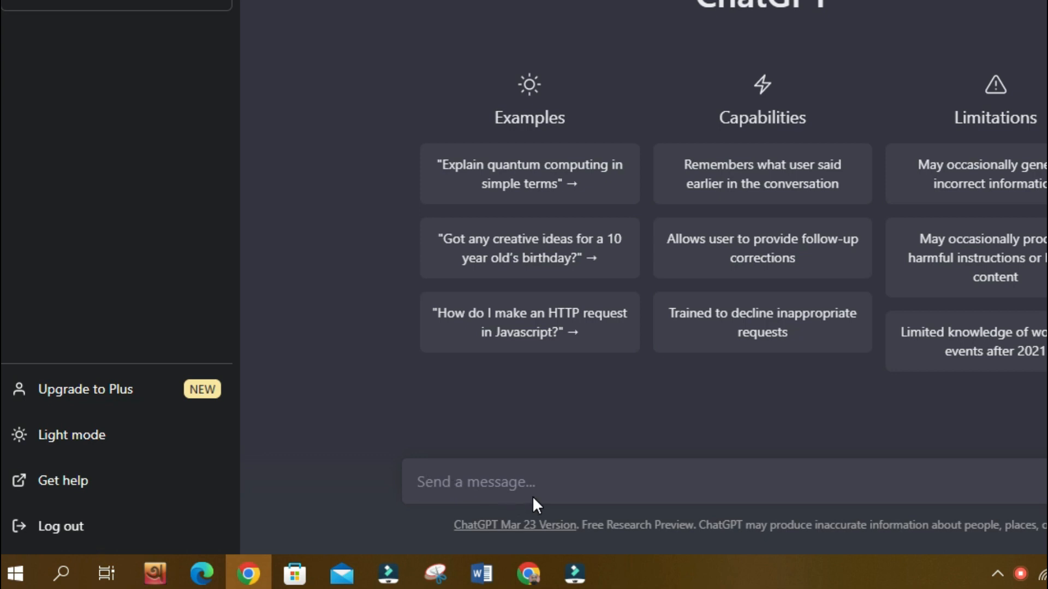
Send a prompt in English to write a dialogue between two named characters about a football match.
click(508, 485)
text(यम्)
key(BackSpace)
key(BackSpace)
key(BackSpace)
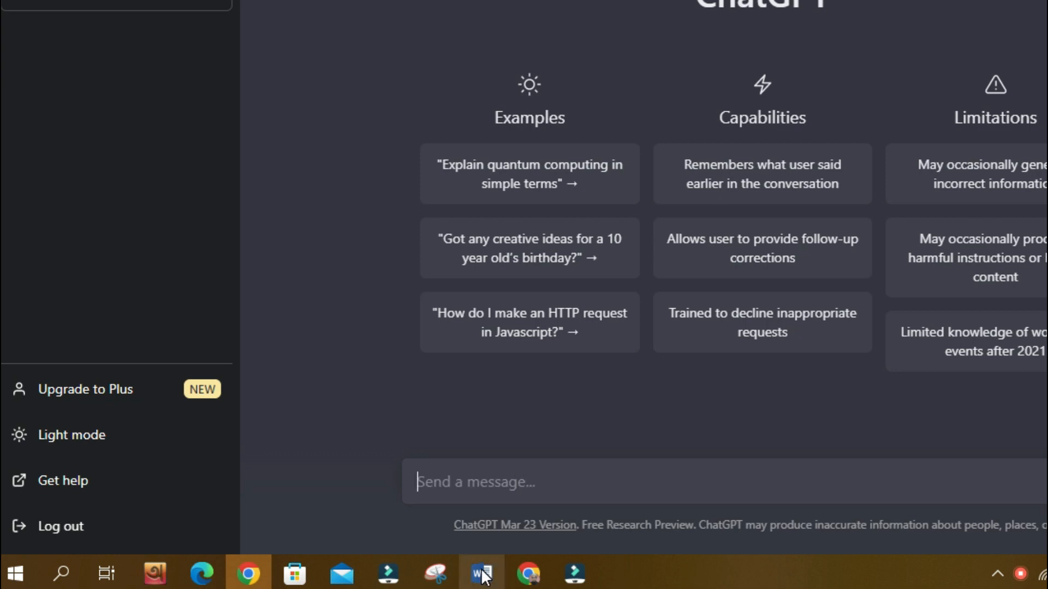
text(write a di)
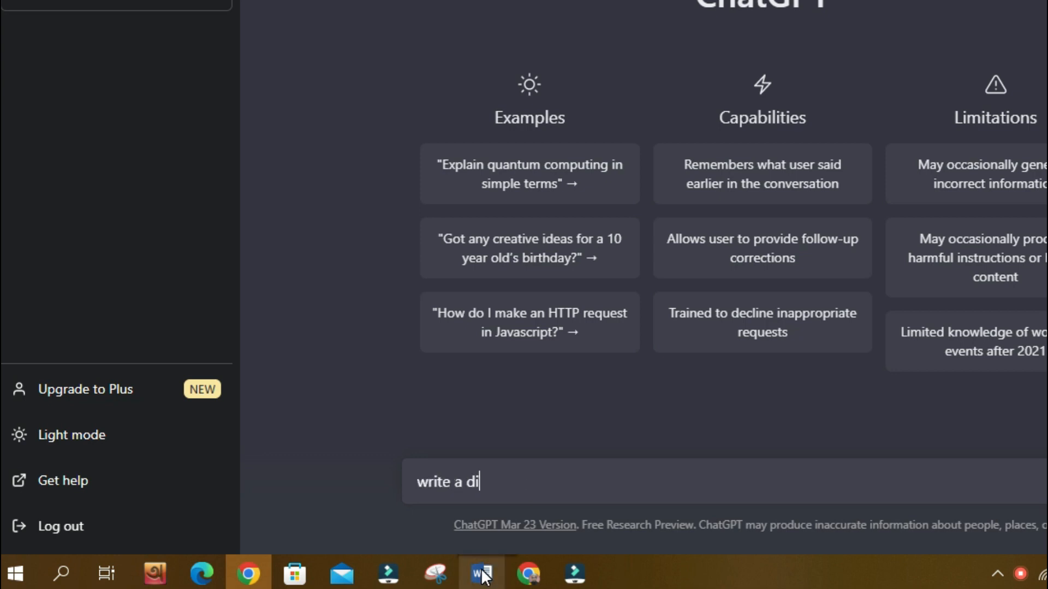
text(aloge betwen kma)
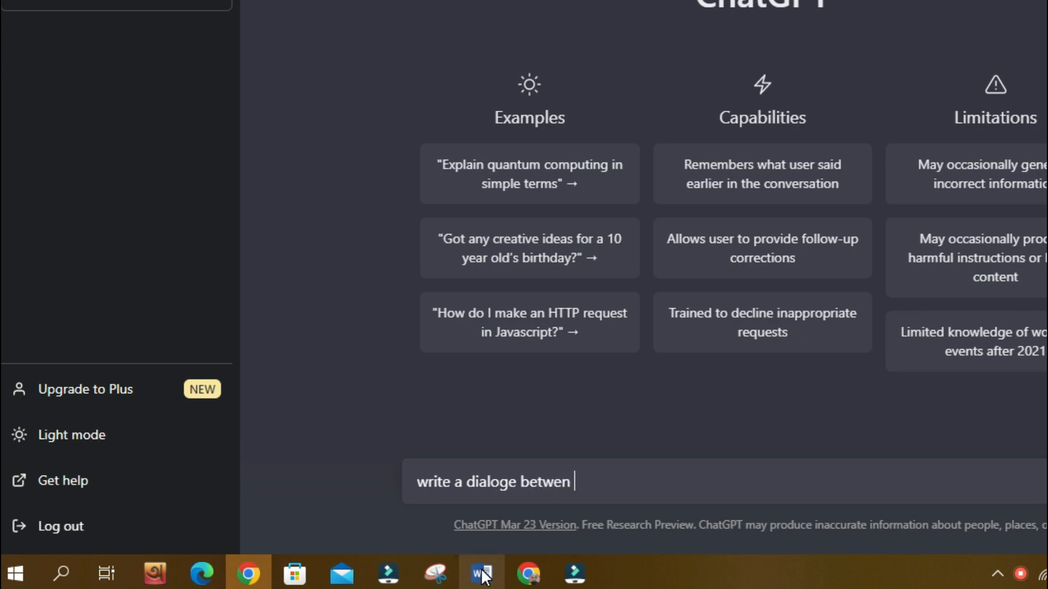
key(BackSpace)
key(BackSpace)
text(amal and j)
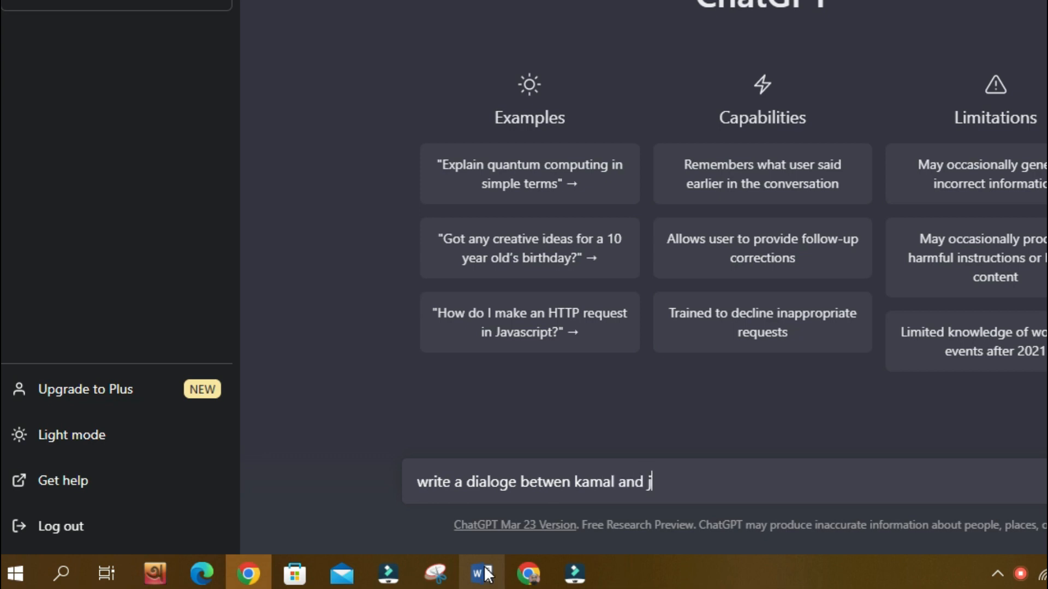
text(amal about b)
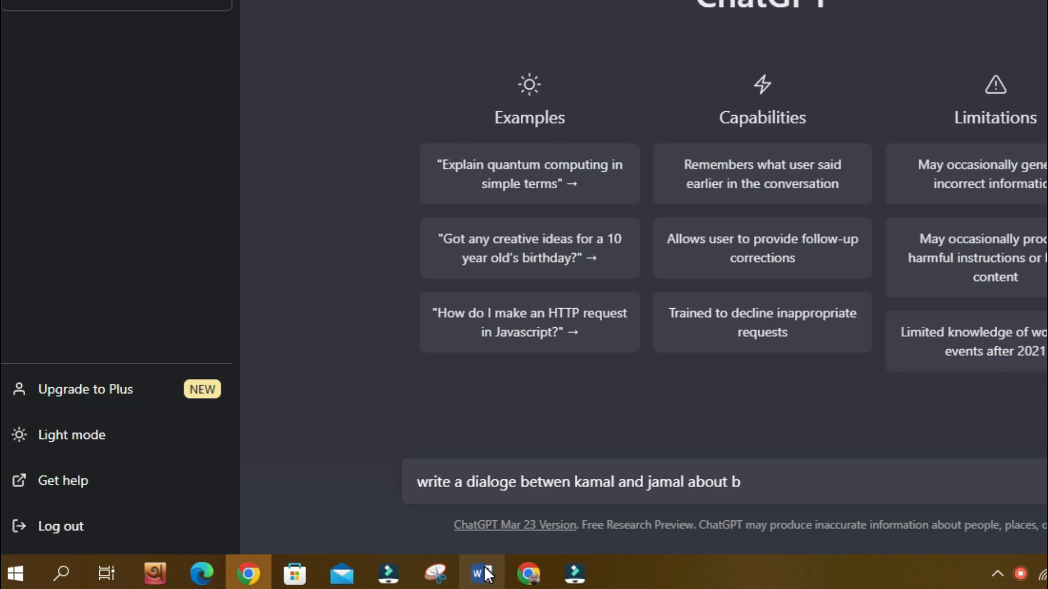
key(BackSpace)
text(foodball match)
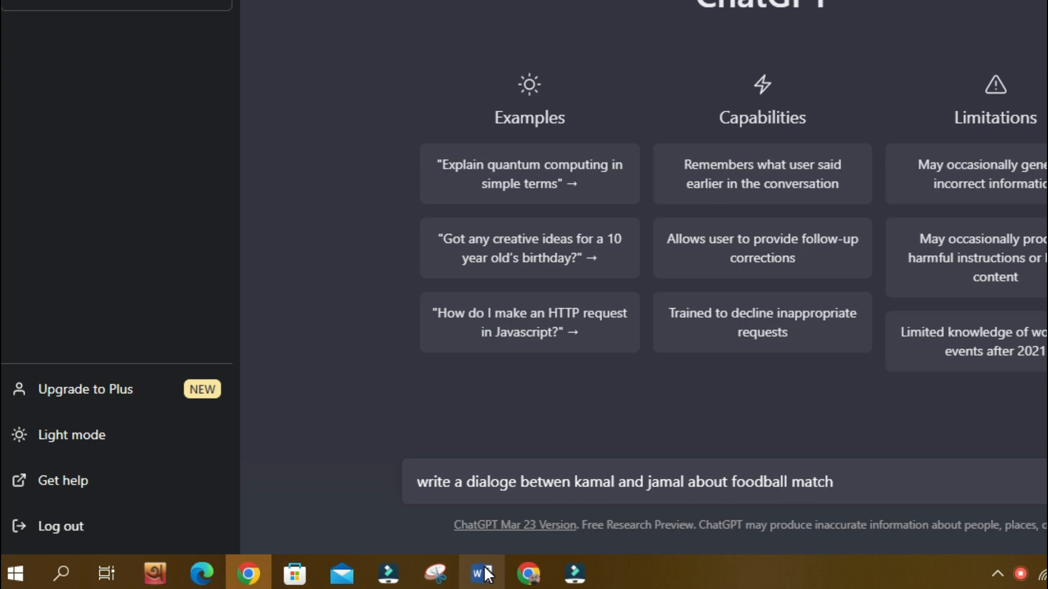
key(Return)
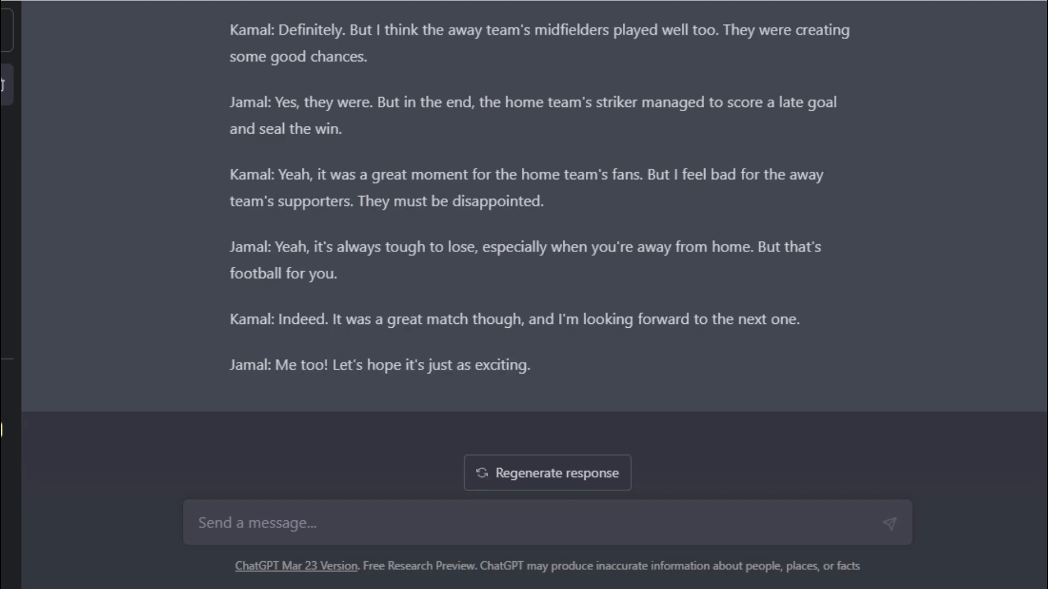
Read through the generated football match dialogue from its end back to the beginning.
scroll(293, 411, up, 10)
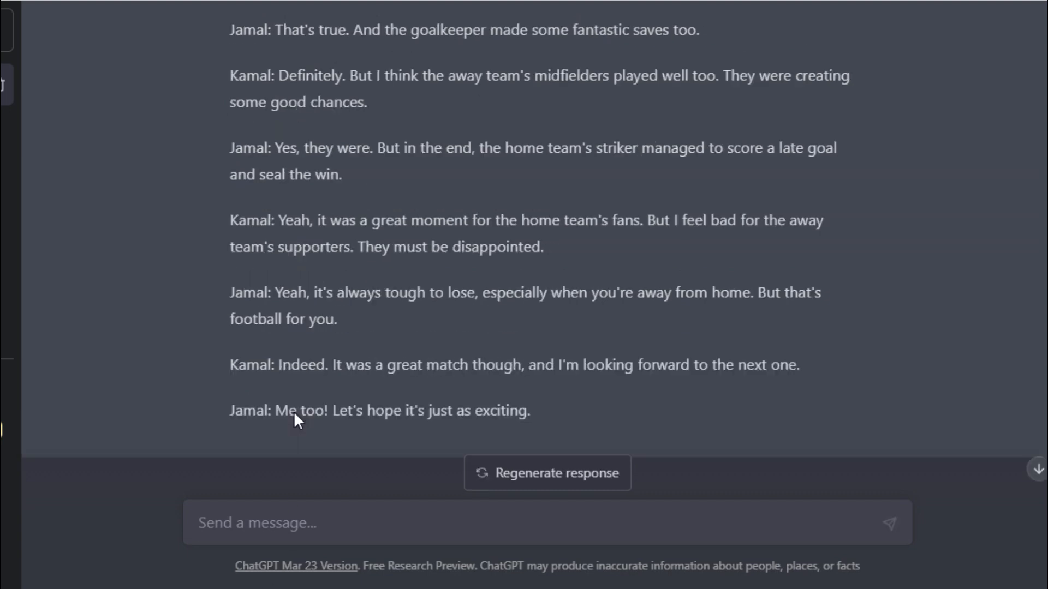
scroll(294, 411, down, 7)
scroll(295, 415, down, 4)
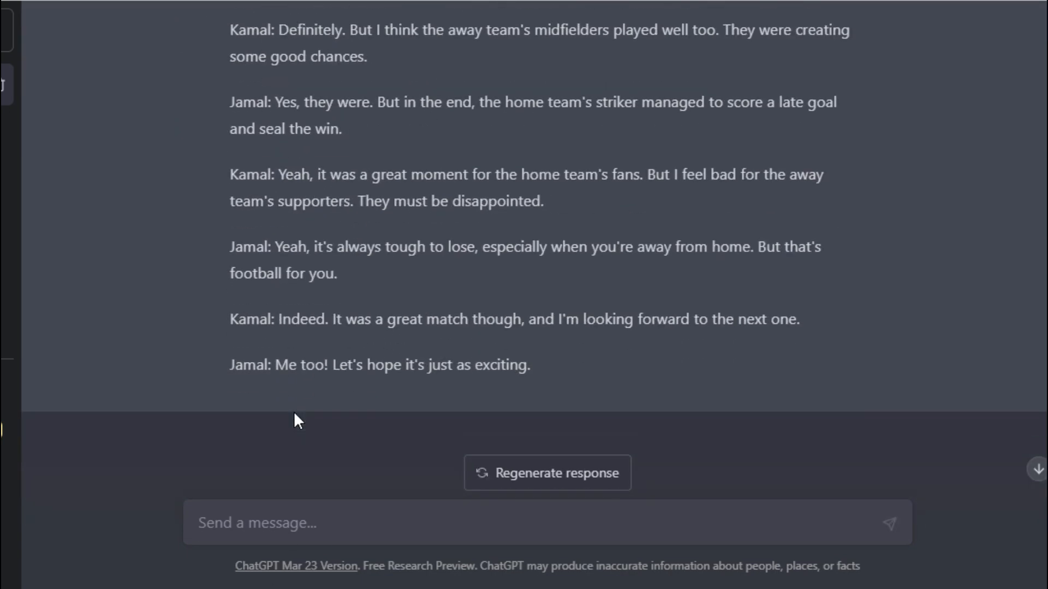
scroll(295, 414, up, 6)
scroll(295, 422, up, 3)
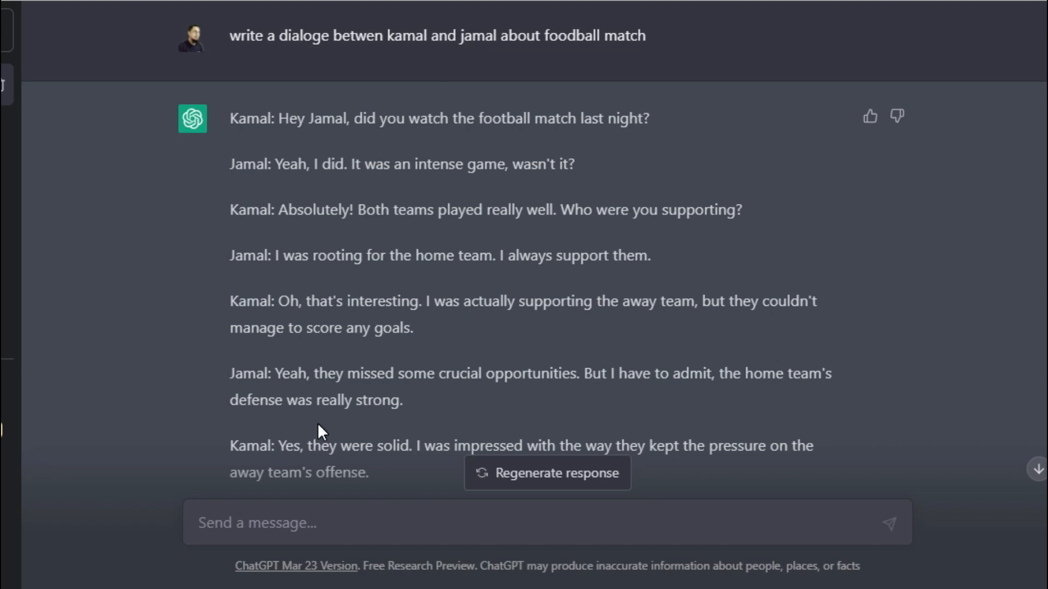
Ask in Bengali for a proof of Newton's third law with the message "নিউটনের তৃতীয় সূত্রটি প্রমাণ করে".
text(নিউটনের ত)
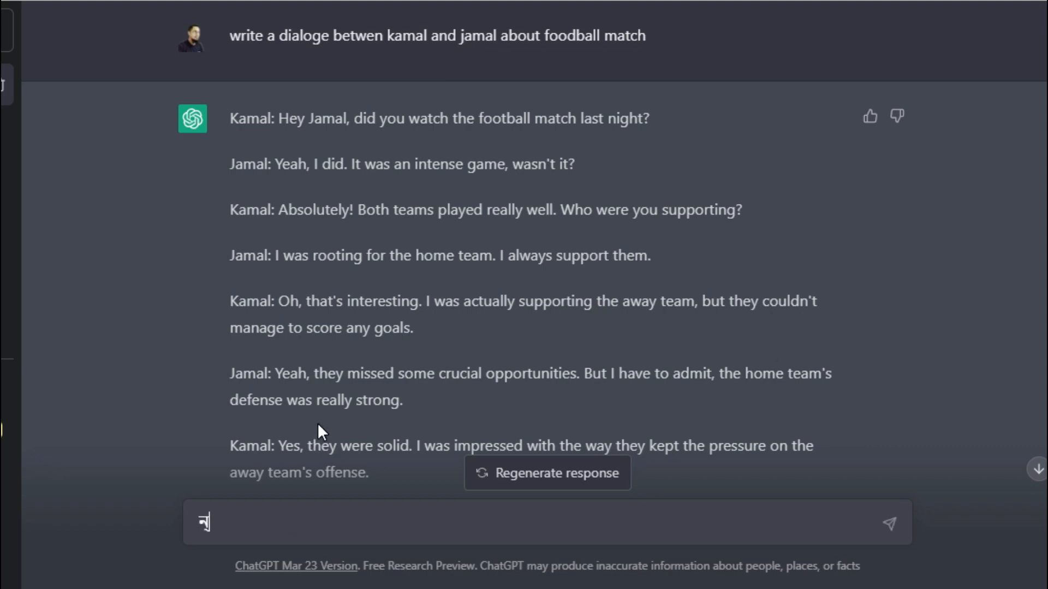
text(ৃতীয় স্র)
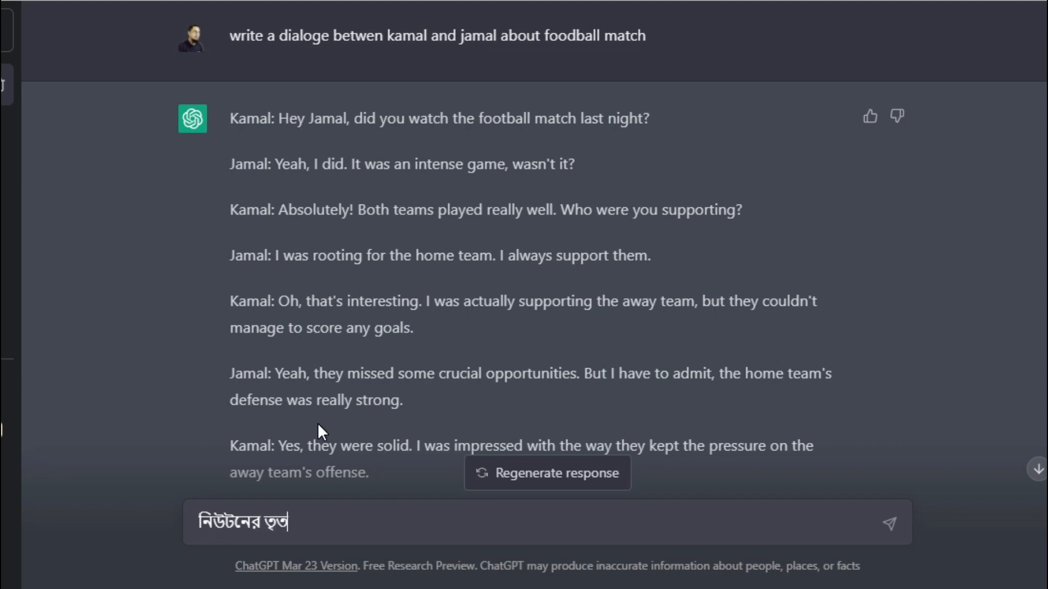
key(BackSpace)
key(BackSpace)
key(BackSpace)
text(সূত্রটি প্রমাণ কর)
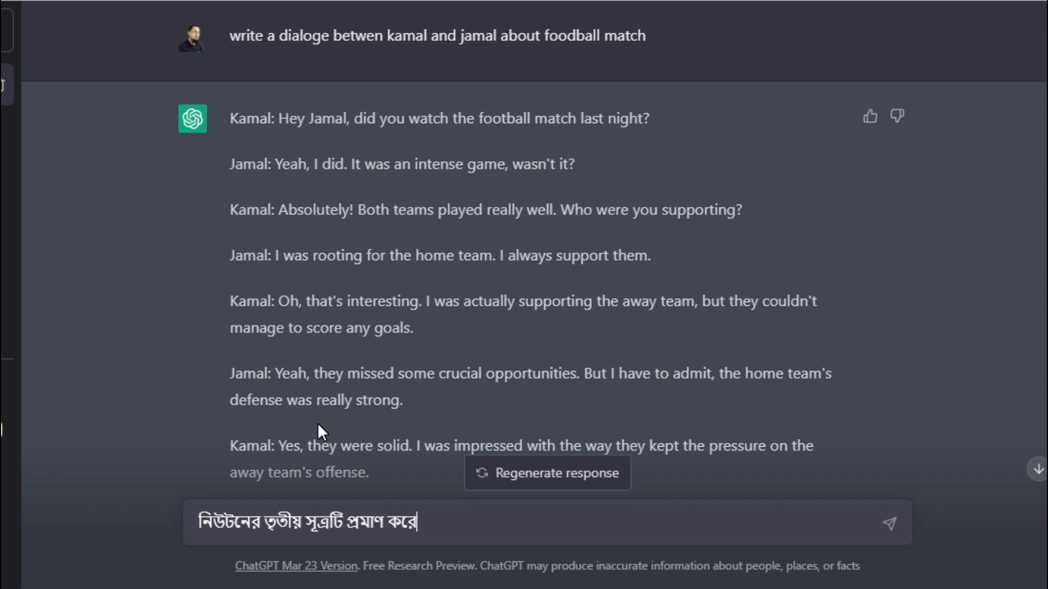
key(Return)
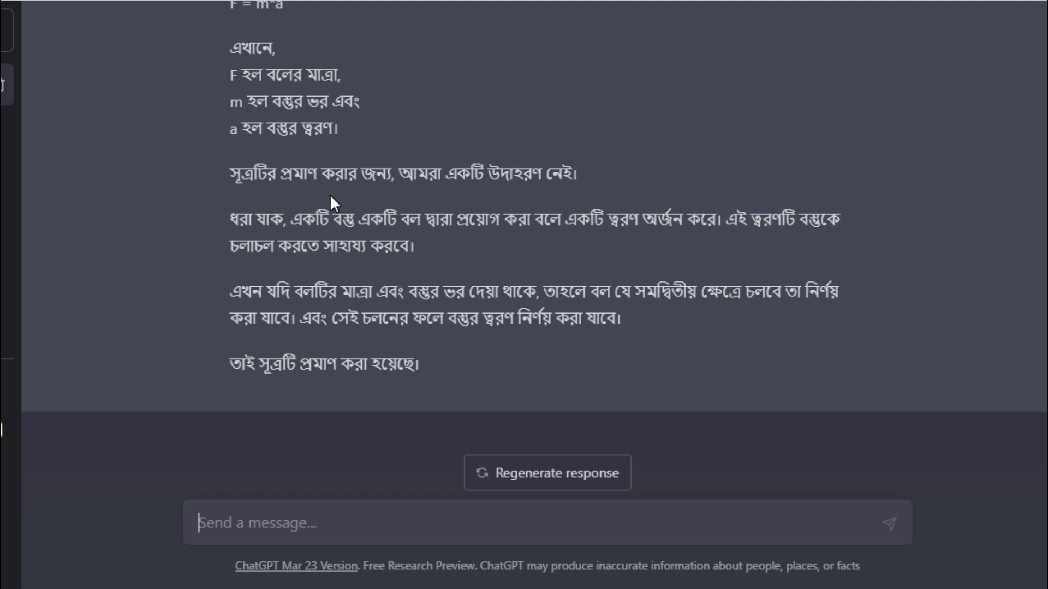
Ask in Bengali for the rules of writing an application with the message "দরখাস্ত লেখার নিয়ম বলে দাও.".
text(দ)
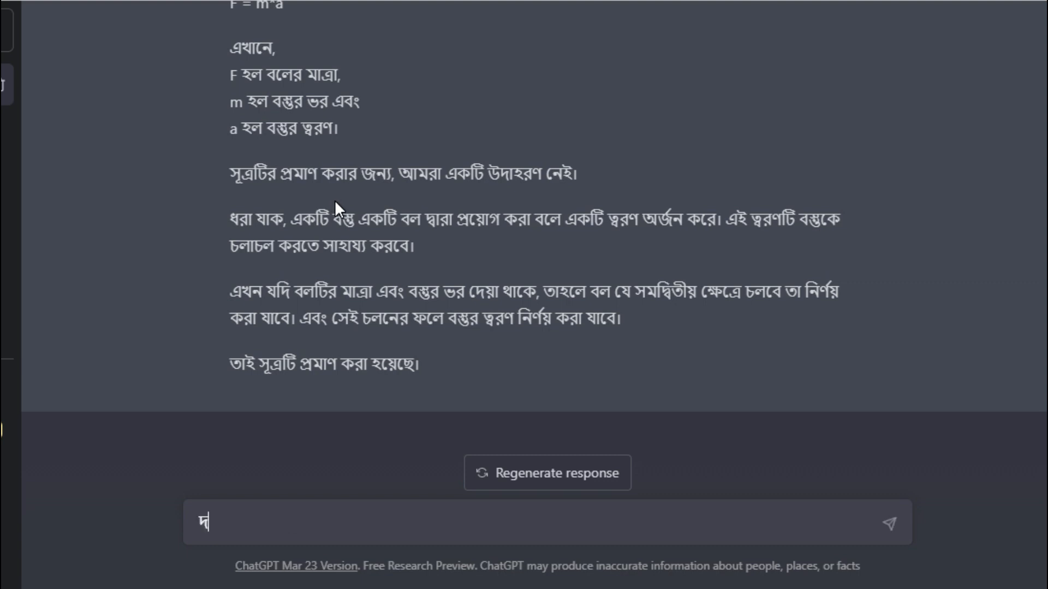
text(রখাস্ত লেকার)
key(BackSpace)
key(BackSpace)
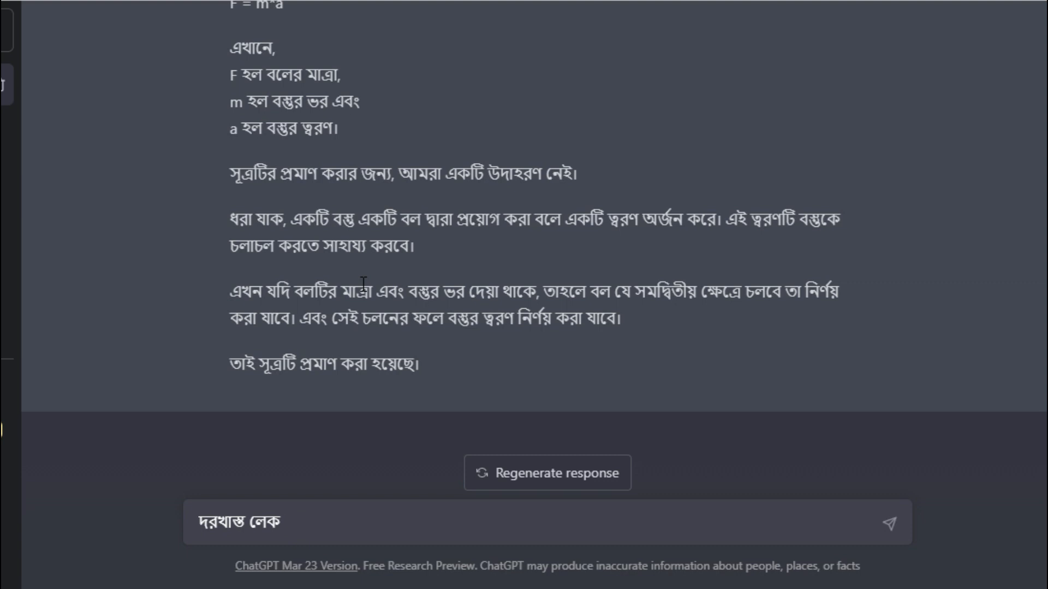
text(খার নিয়ম বলে দাও)
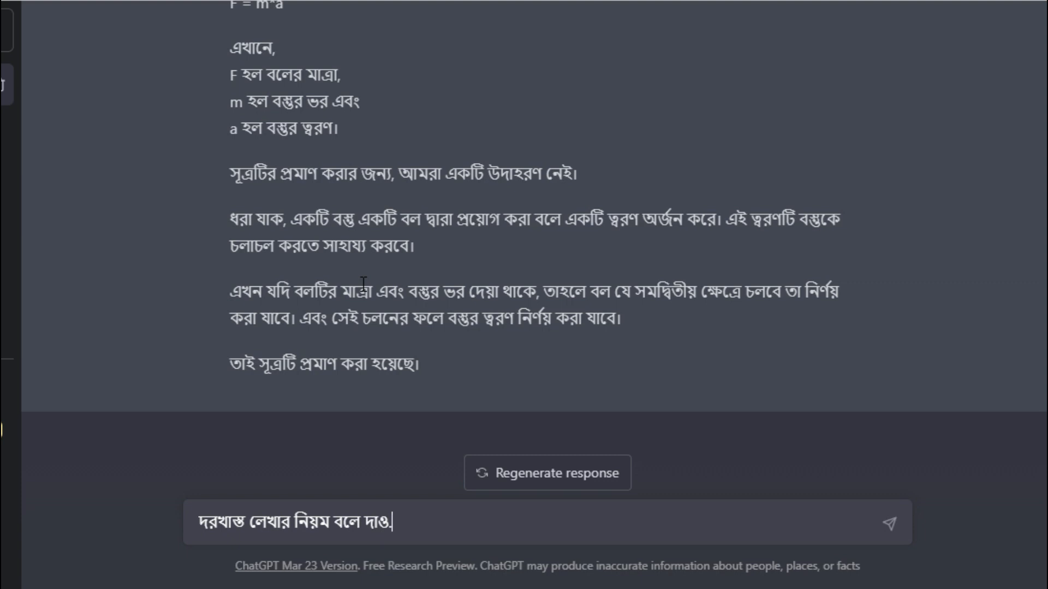
text(.)
key(Return)
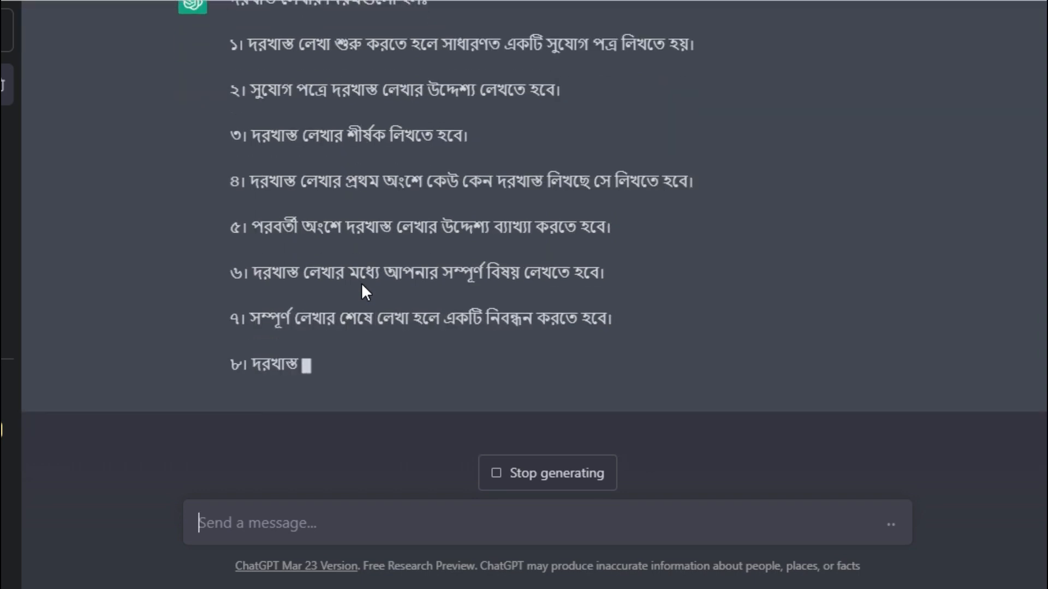
Clear the stray letters from the message and send the prompt "dhaka to kulna".
text(tf)
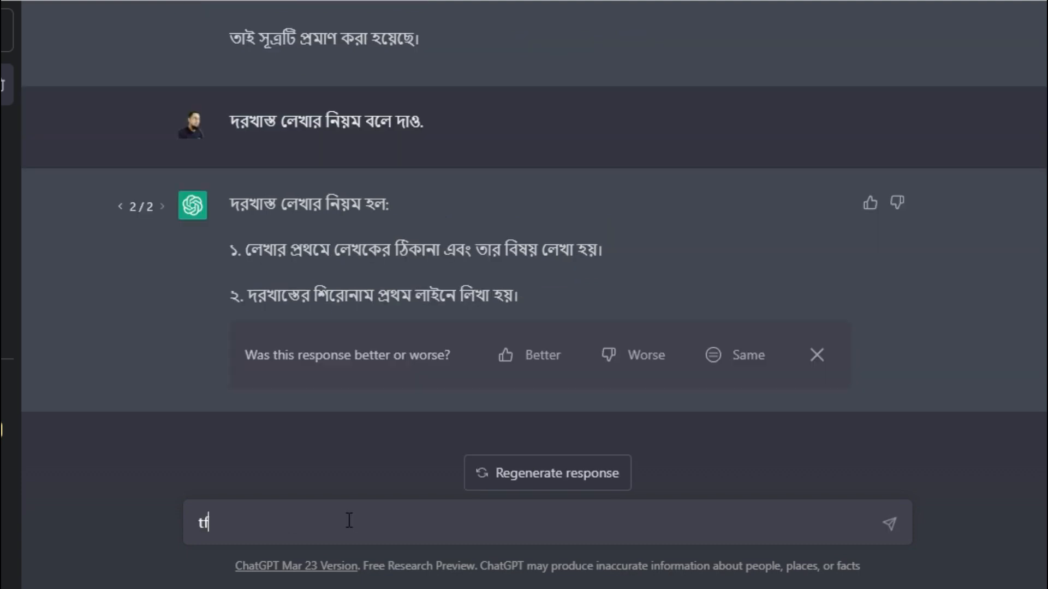
key(BackSpace)
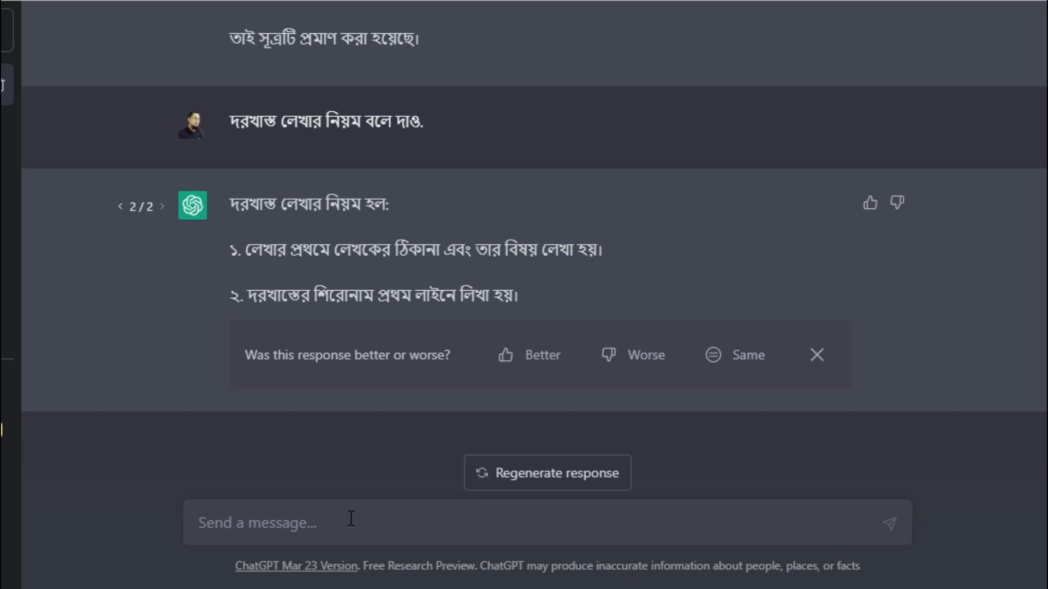
text(dhaka)
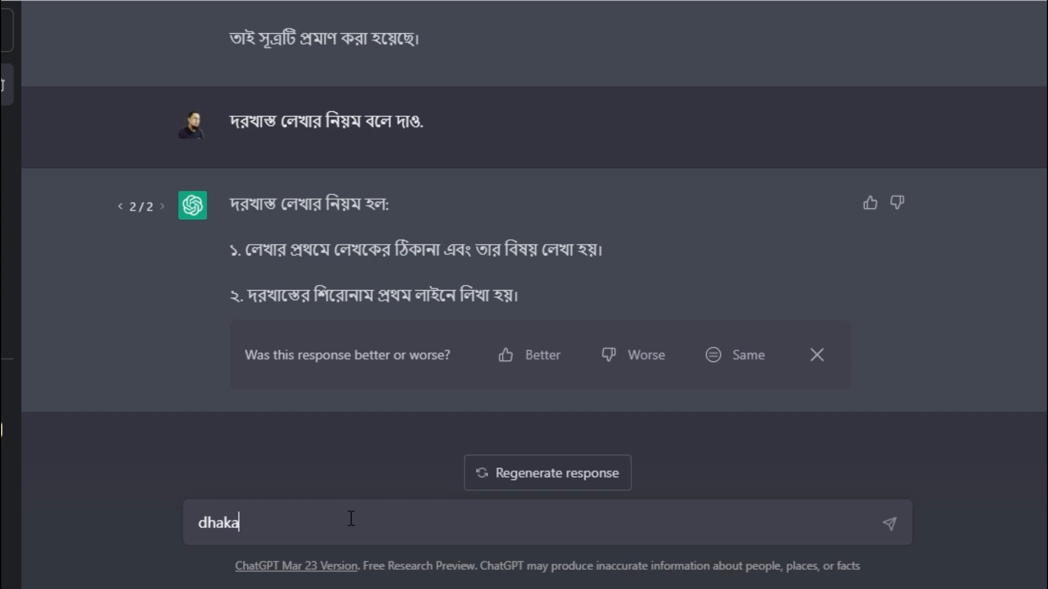
text( to kulna)
key(Return)
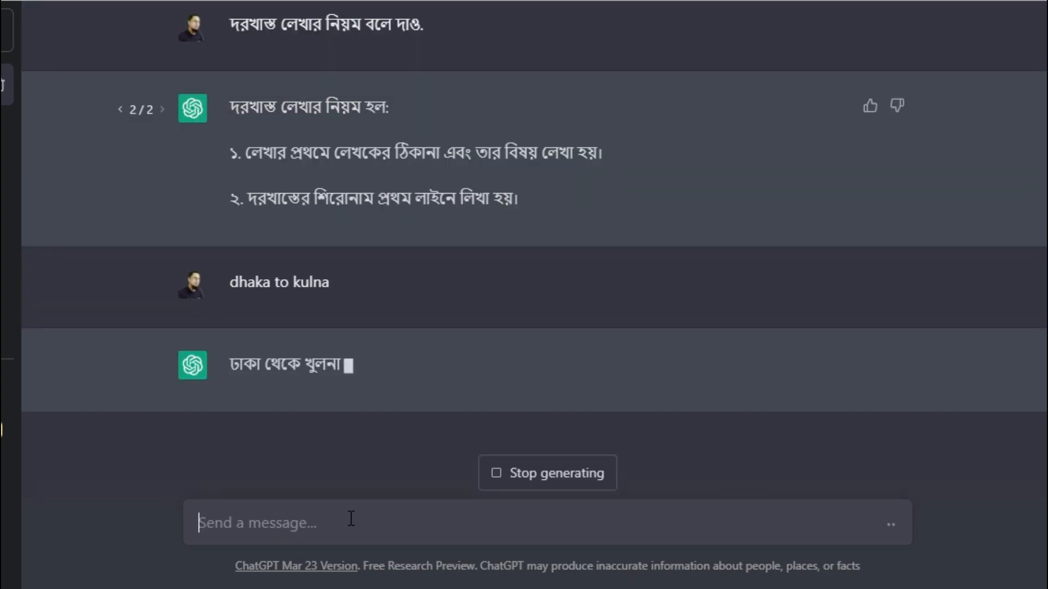